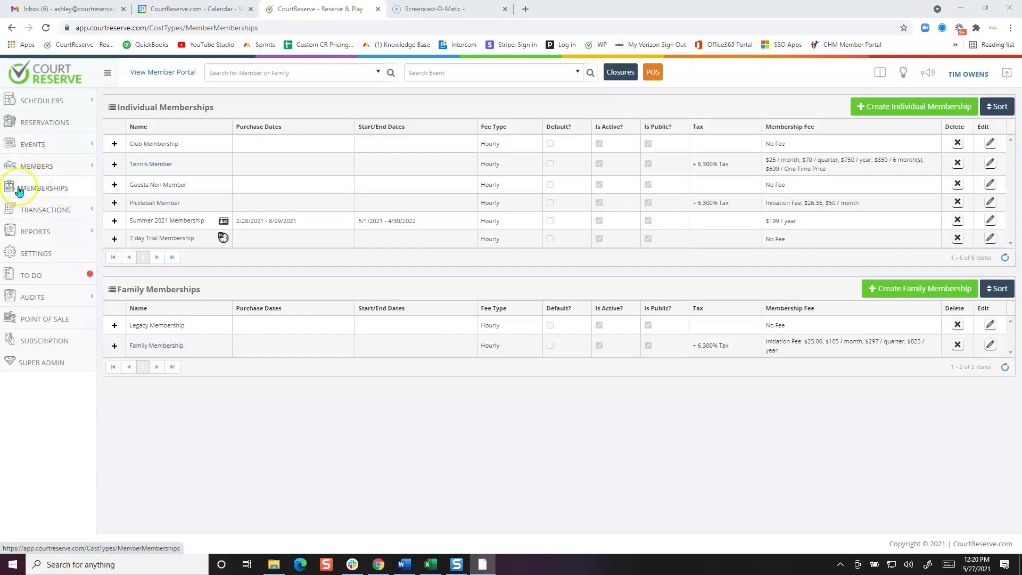
Open the Memberships page in CourtReserve to list the membership types
{"action": "left_click", "coordinate": [59, 186]}
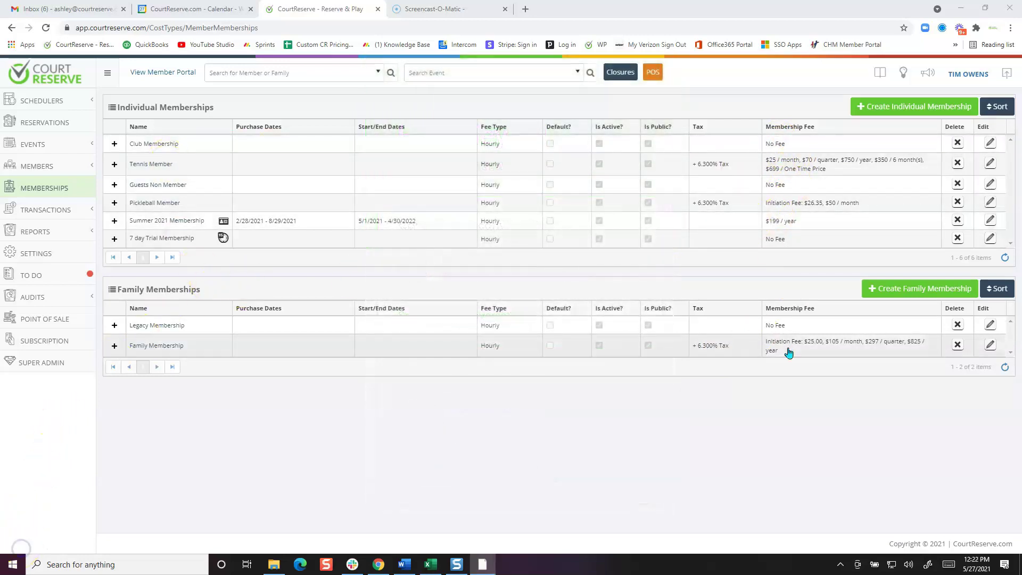
Select the Legacy Membership plan in CourtReserve to review its details
{"action": "left_click", "coordinate": [179, 334]}
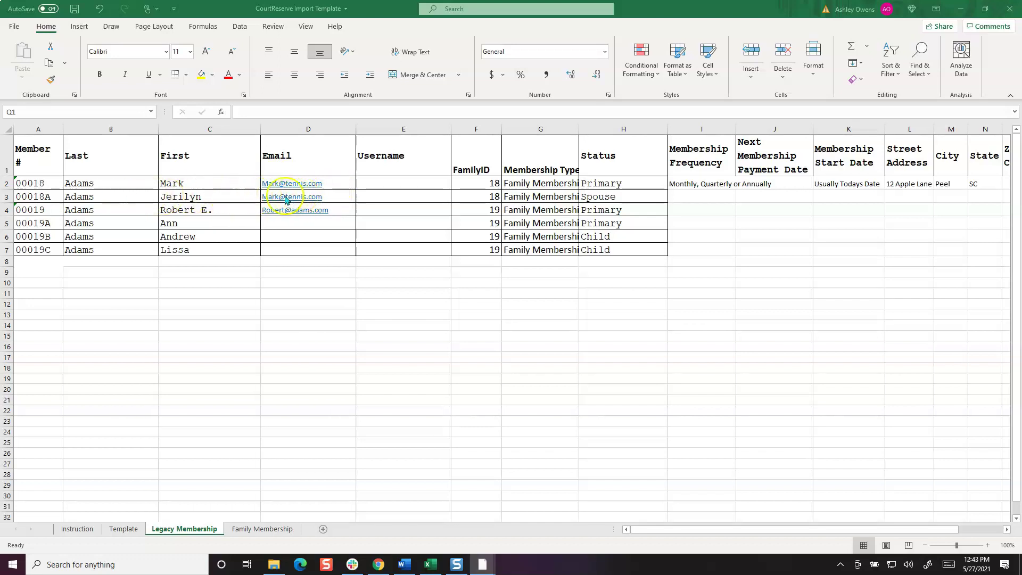
Clear the FamilyID 18 spouse's duplicate email in D3, then select Username cell E2
{"action": "left_click", "coordinate": [333, 198]}
{"action": "key", "text": "Delete"}
{"action": "left_click", "coordinate": [405, 180]}
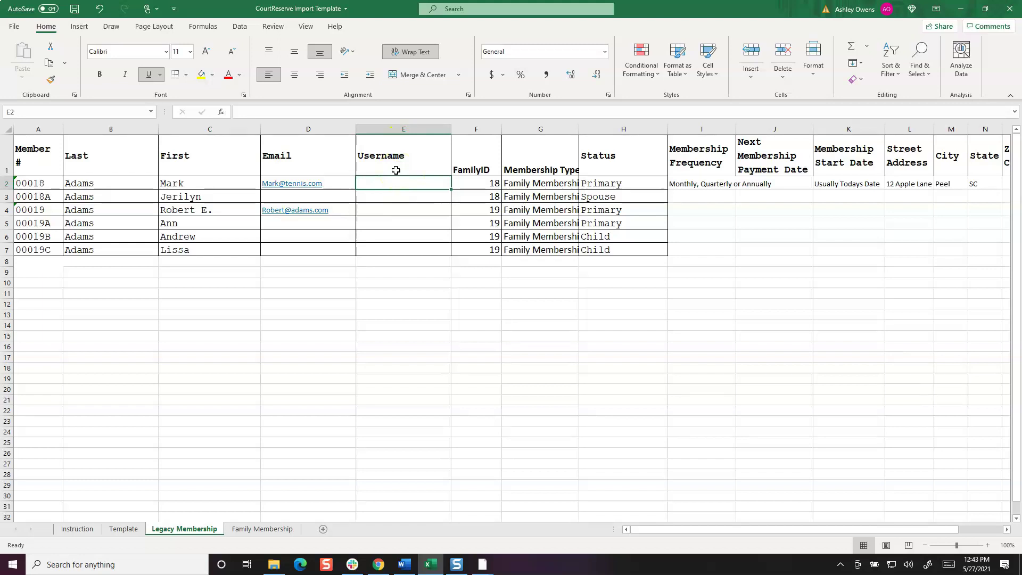
{"action": "left_click", "coordinate": [406, 183]}
{"action": "left_click", "coordinate": [196, 28]}
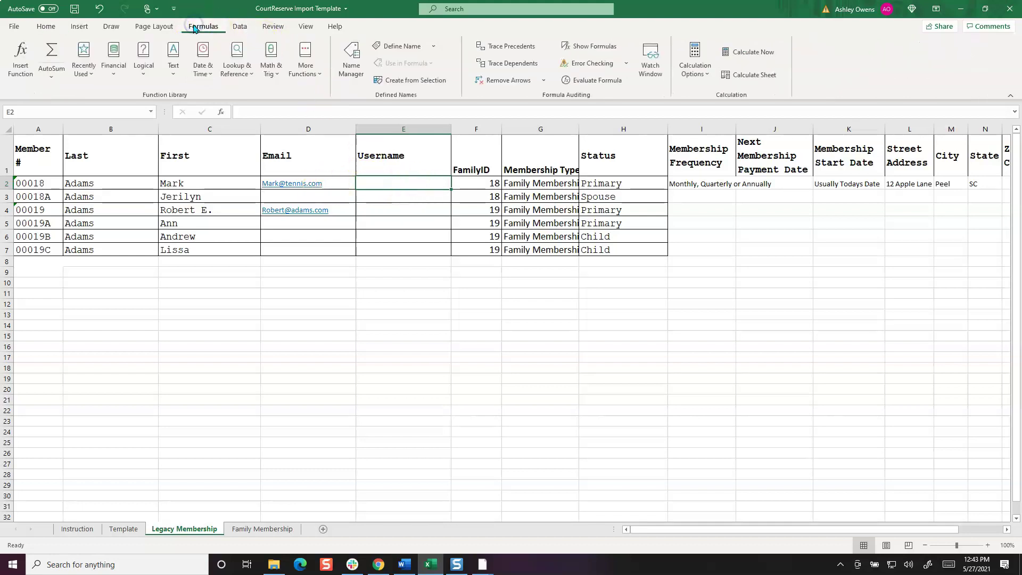
{"action": "left_click", "coordinate": [173, 67]}
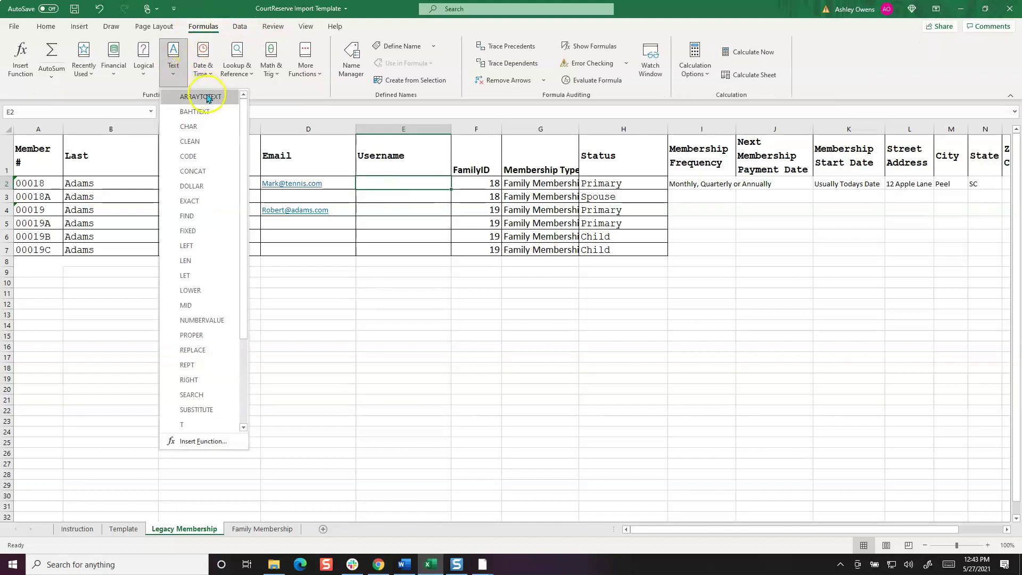
{"action": "left_click", "coordinate": [196, 170]}
{"action": "left_click", "coordinate": [621, 233]}
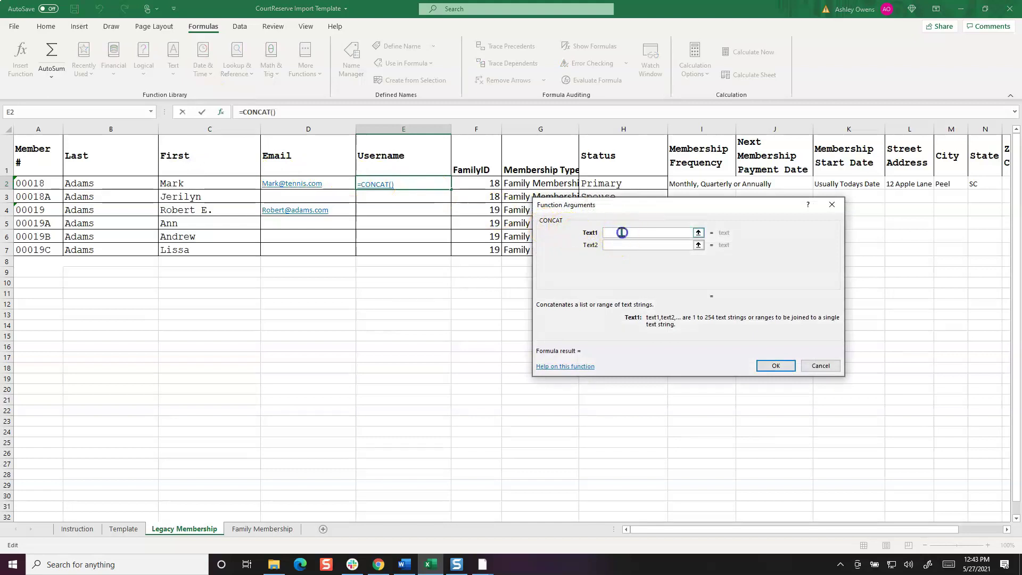
{"action": "left_click", "coordinate": [198, 183]}
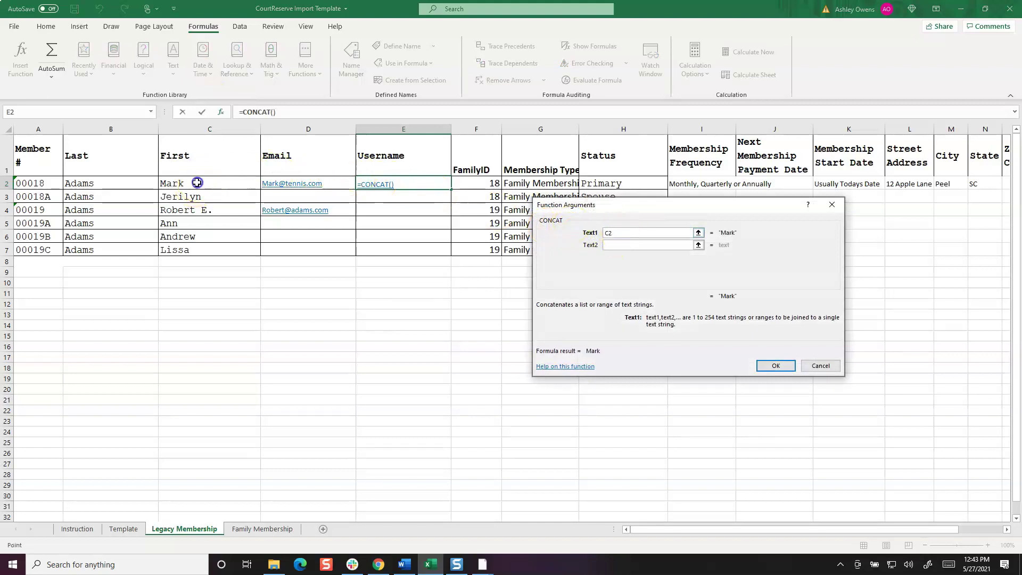
{"action": "left_click", "coordinate": [621, 243]}
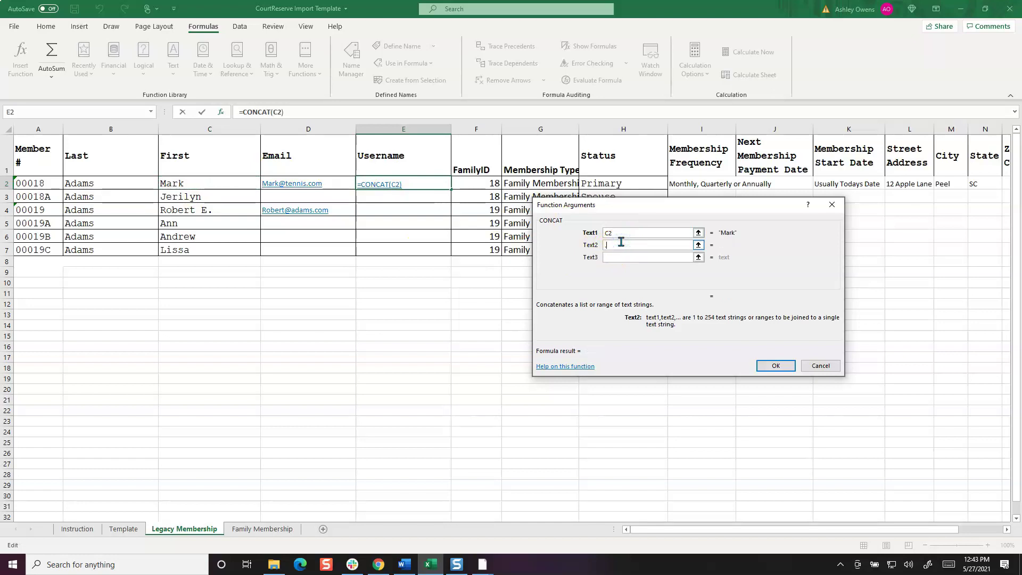
{"action": "left_click", "coordinate": [612, 258]}
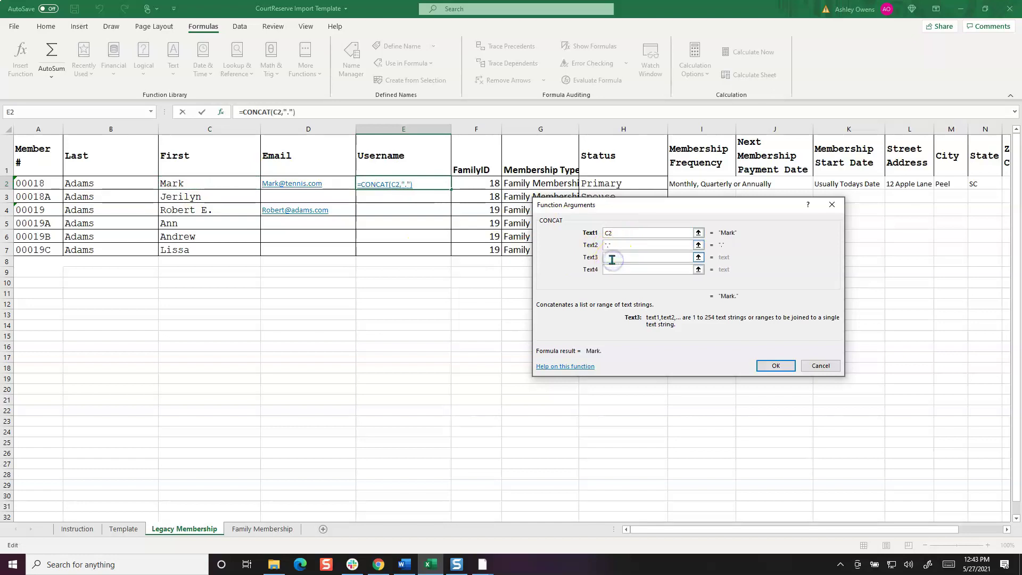
{"action": "left_click", "coordinate": [111, 184]}
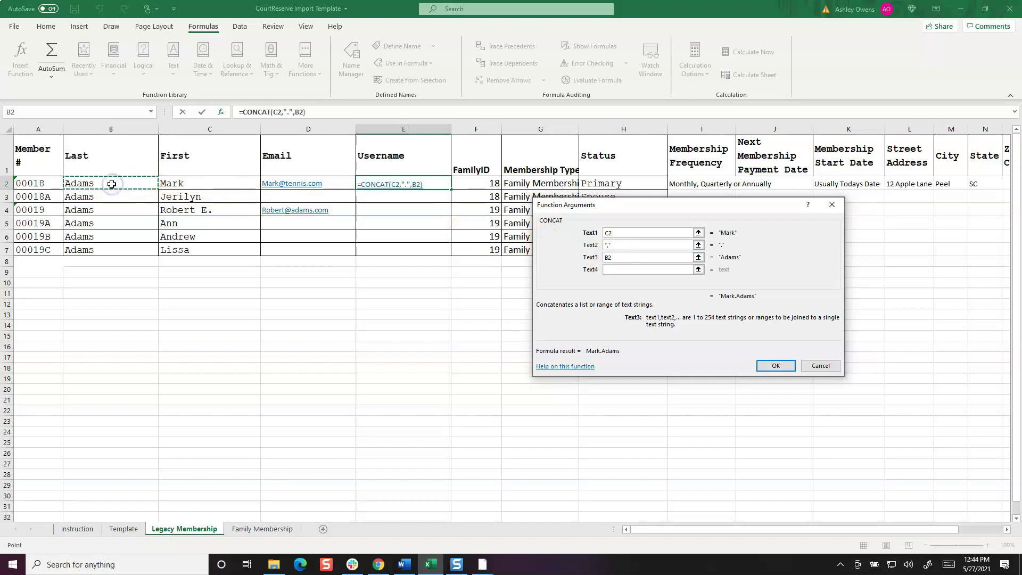
{"action": "left_click", "coordinate": [768, 364]}
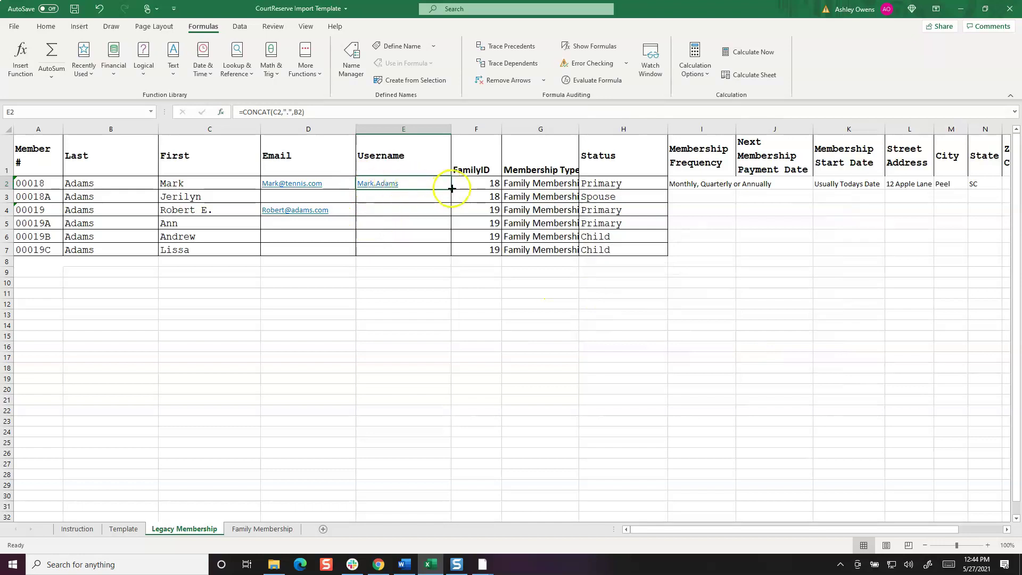
Fill the CONCAT username formula down from E2 to E7 for all six members
{"action": "left_click_drag", "start_coordinate": [452, 188], "coordinate": [450, 255]}
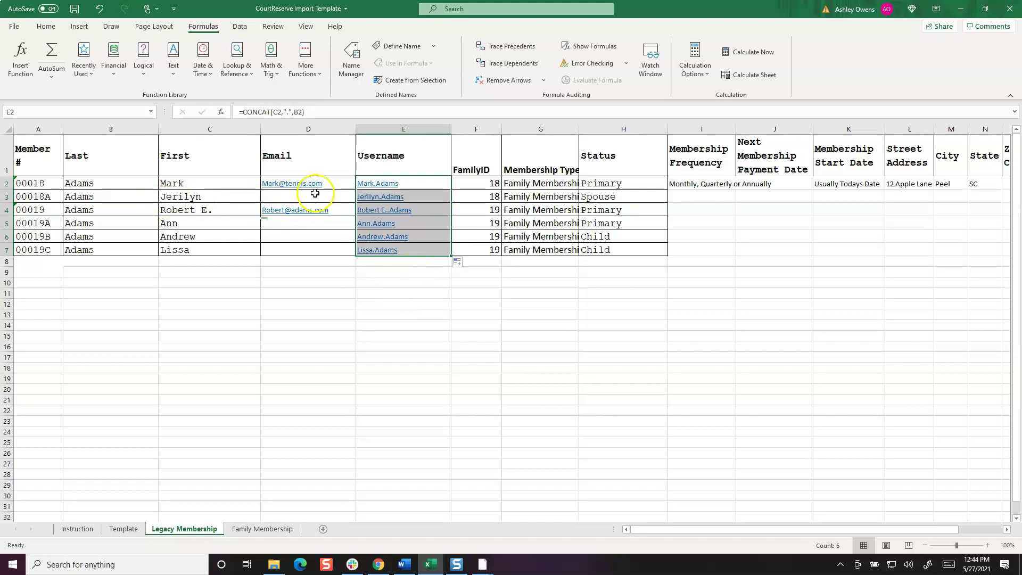
{"action": "left_click", "coordinate": [411, 274]}
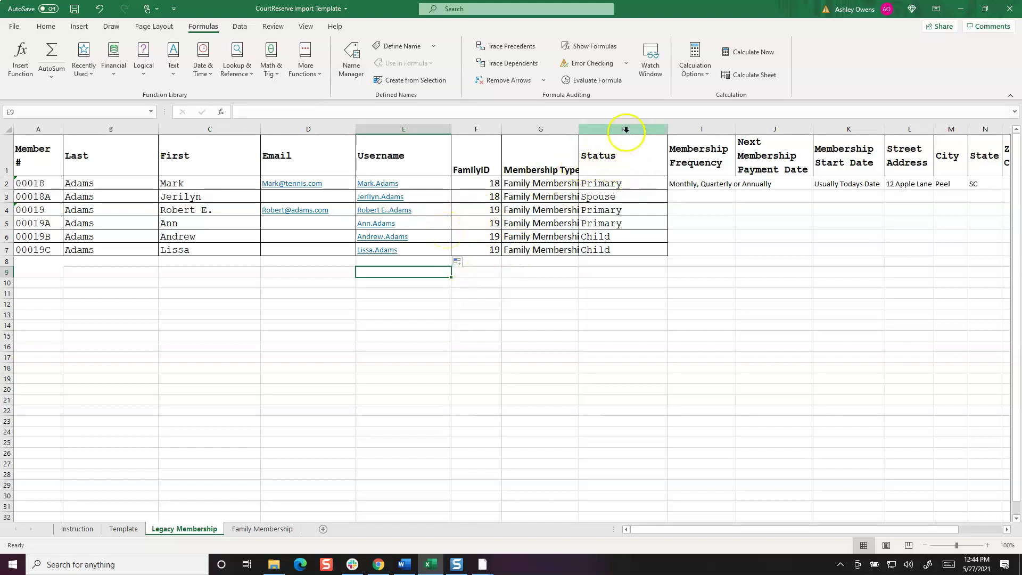
{"action": "left_click", "coordinate": [628, 130]}
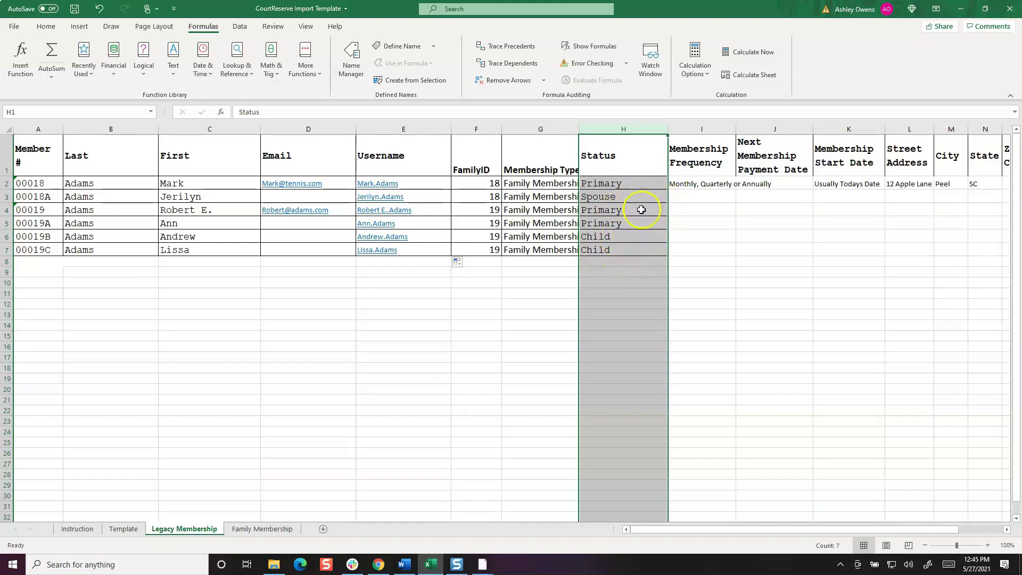
{"action": "left_click_drag", "start_coordinate": [648, 529], "coordinate": [715, 527]}
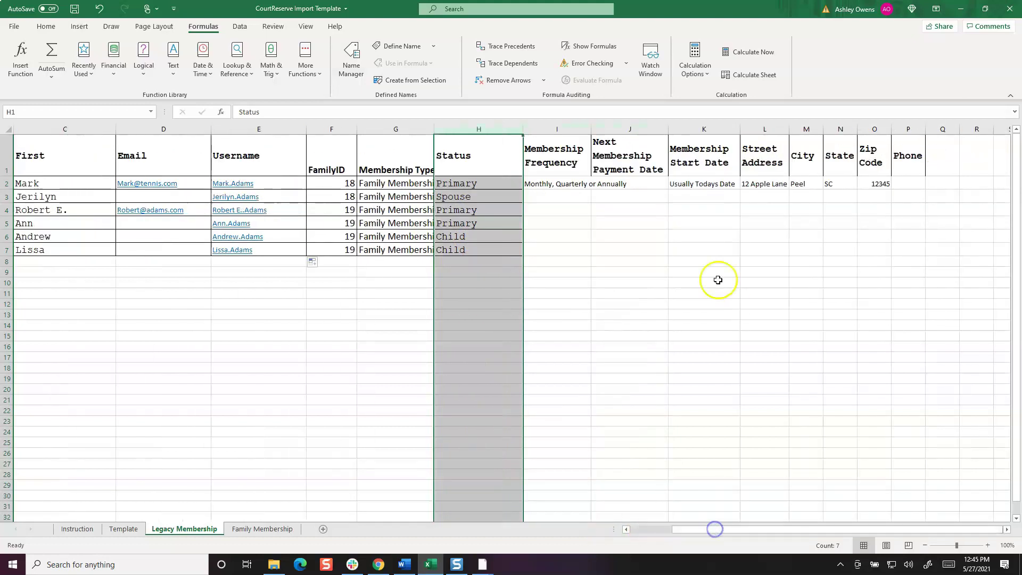
{"action": "left_click", "coordinate": [566, 199]}
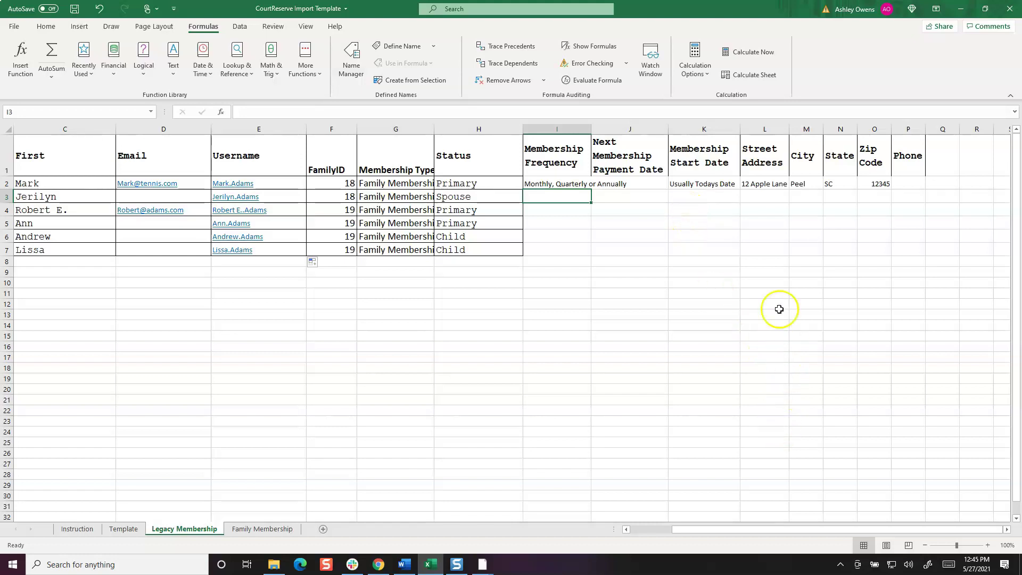
Review the Street Address, City, State, Zip Code and Phone columns L through P
{"action": "left_click", "coordinate": [764, 149]}
{"action": "left_click", "coordinate": [766, 129]}
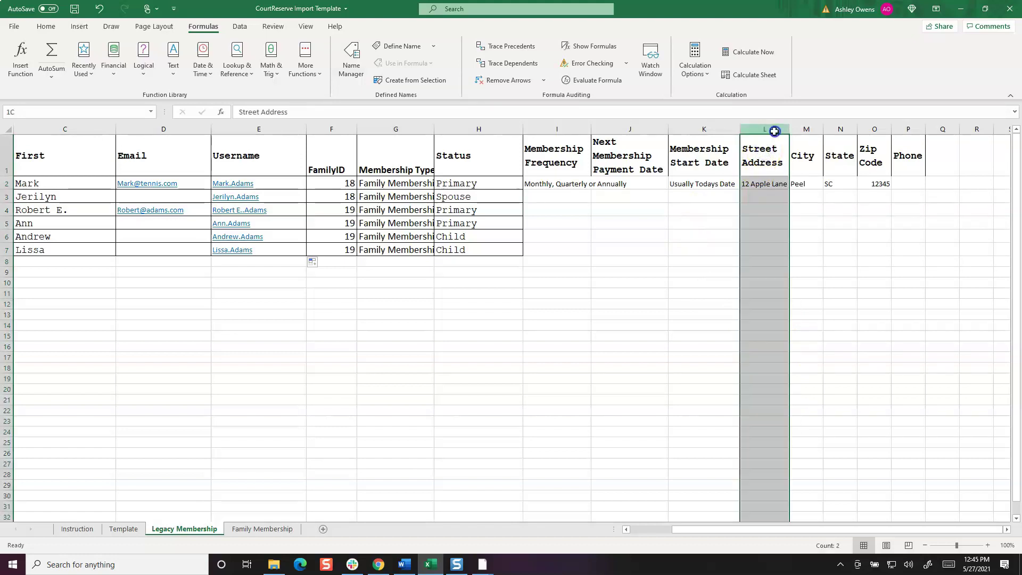
{"action": "left_click", "coordinate": [808, 130]}
{"action": "left_click", "coordinate": [833, 129]}
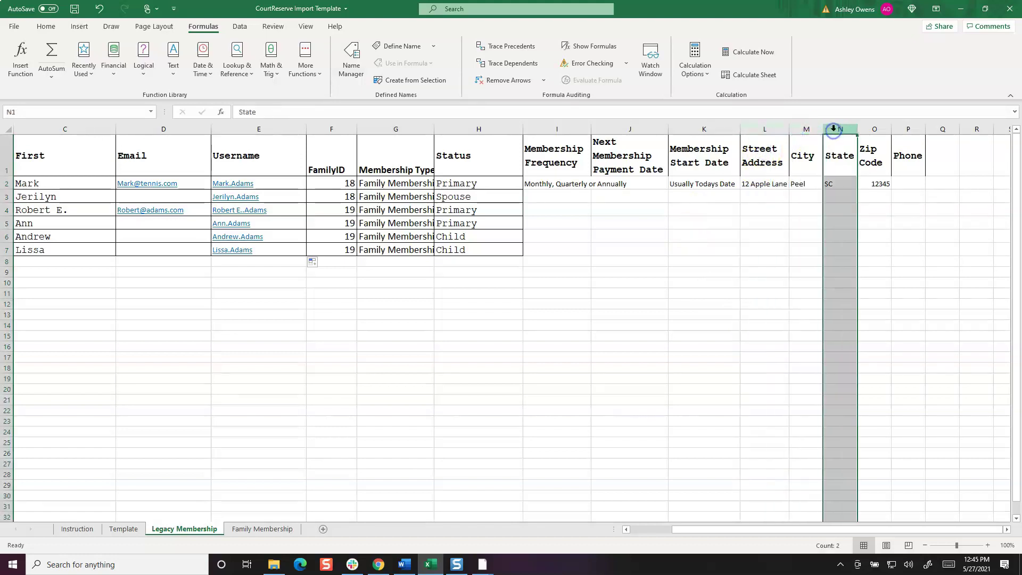
{"action": "left_click", "coordinate": [874, 129]}
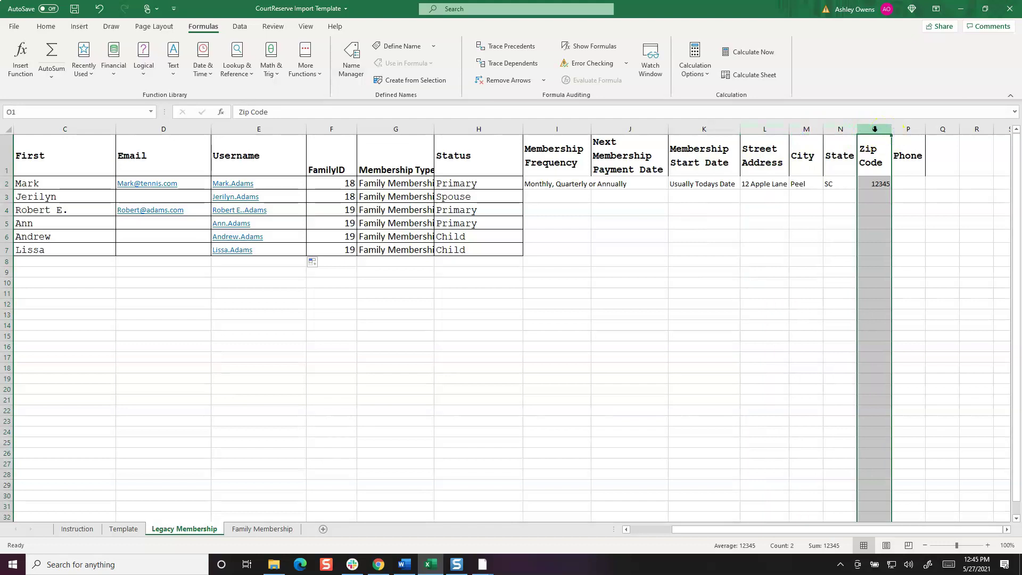
{"action": "left_click", "coordinate": [906, 129]}
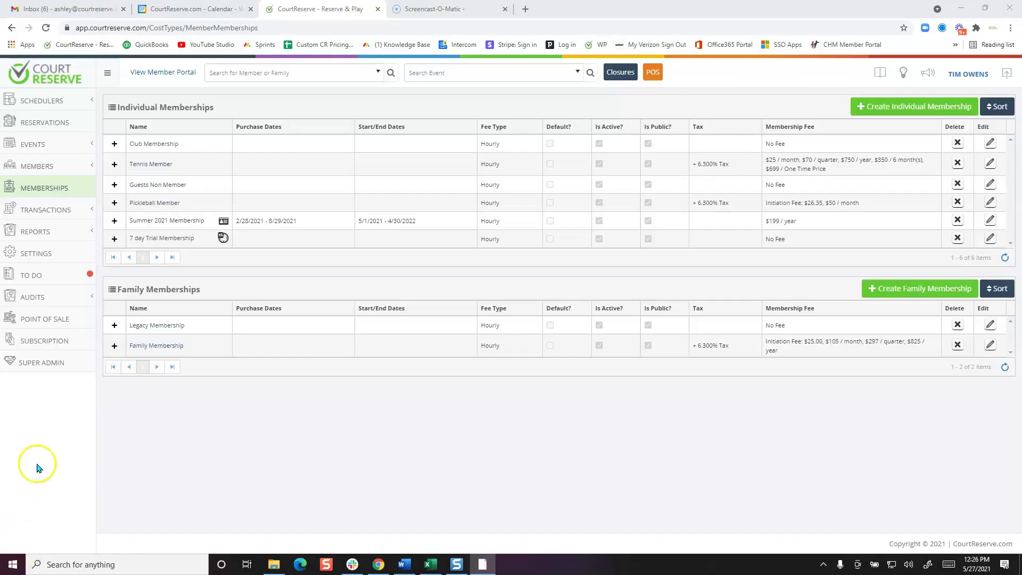
{"action": "left_click", "coordinate": [44, 339]}
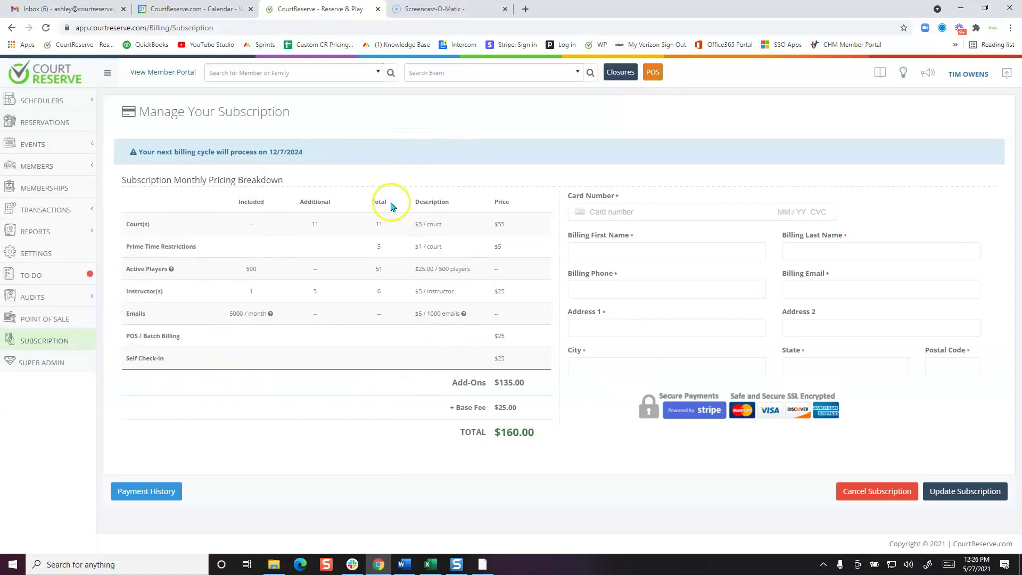
{"action": "left_click", "coordinate": [62, 190]}
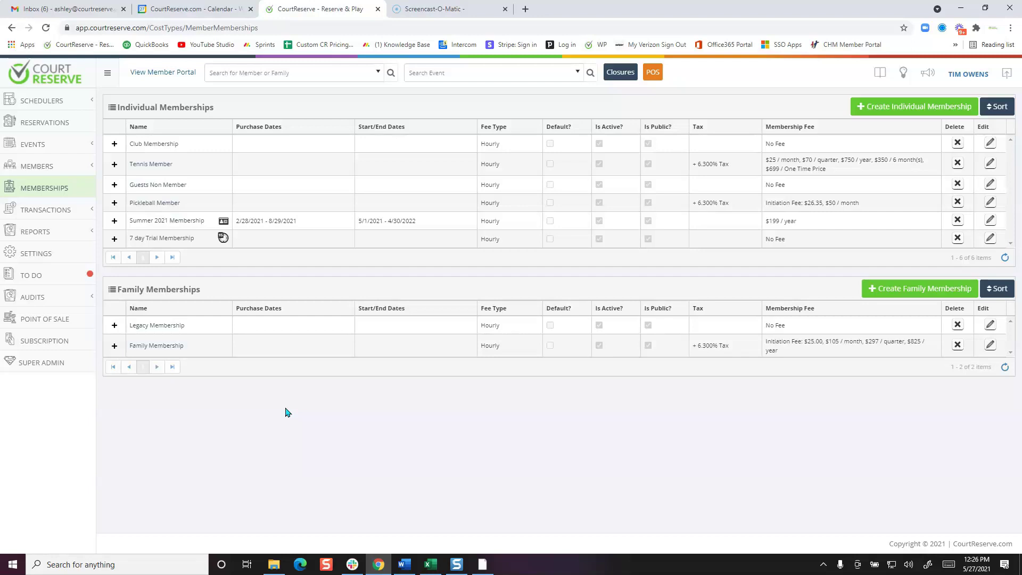
{"action": "left_click", "coordinate": [285, 416]}
{"action": "left_click", "coordinate": [282, 446]}
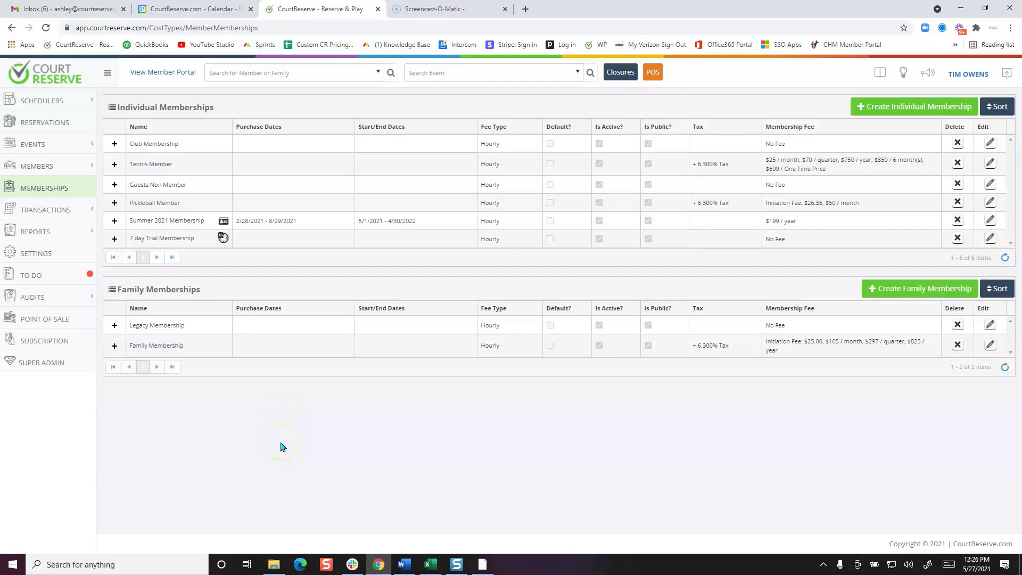